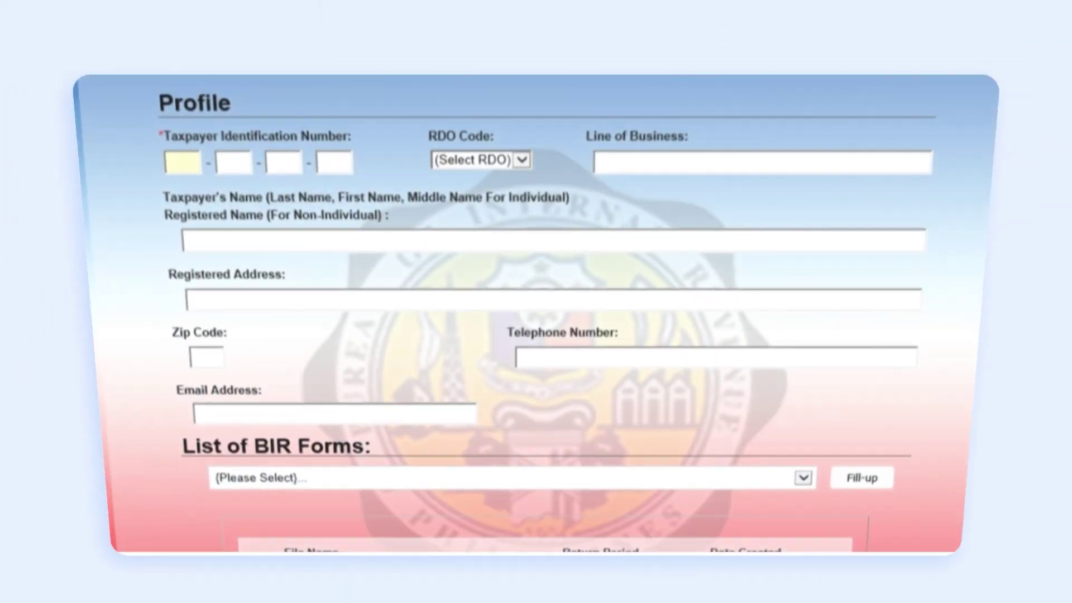
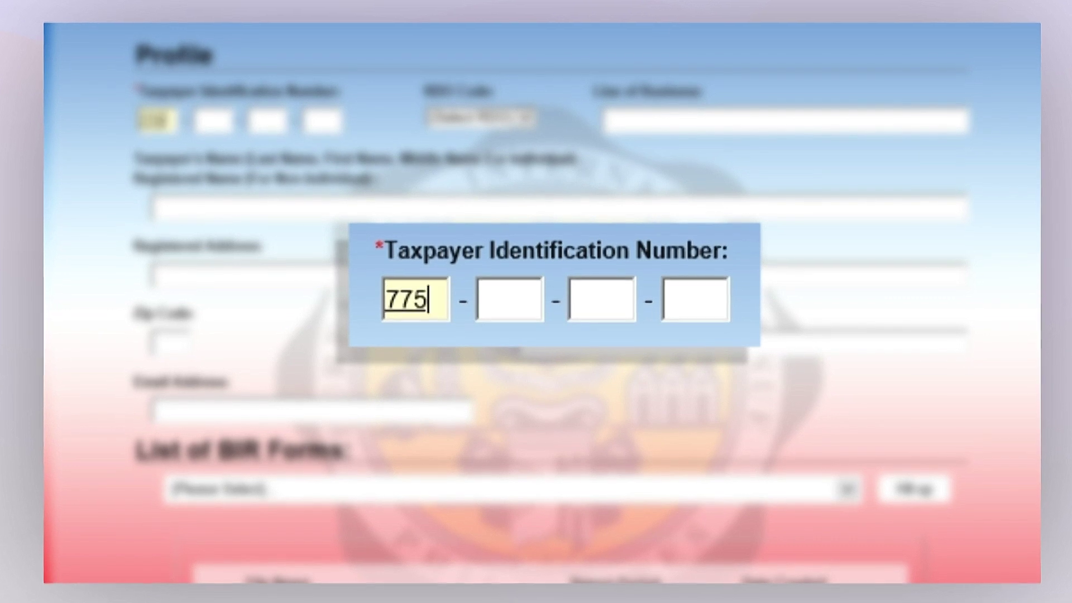
# Enter the taxpayer's TIN, choose RDO code 103, and set line of business to 'RETAIL OF NON'
pyautogui.press('Tab')
pyautogui.press('Tab')
pyautogui.write('0')
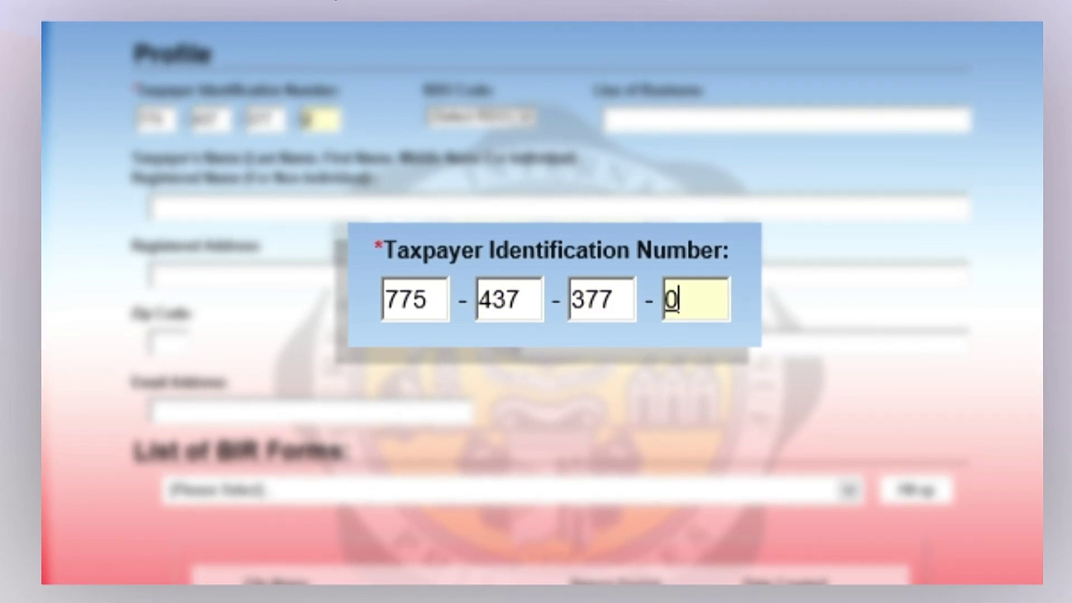
pyautogui.press('Tab')
pyautogui.hotkey('alt', 'Down')
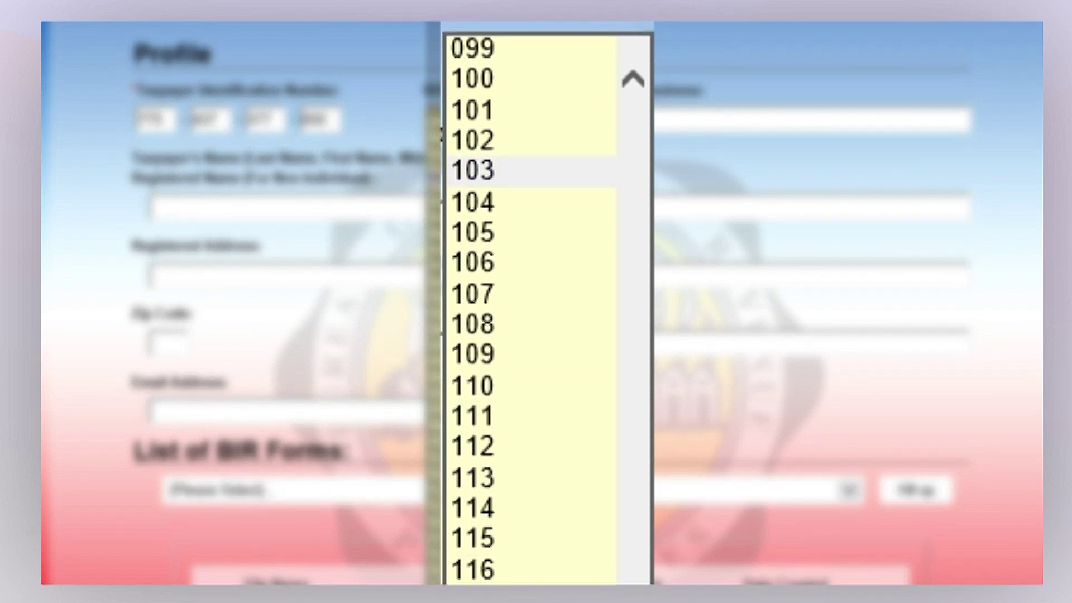
pyautogui.press('Return')
pyautogui.press('Tab')
pyautogui.write('RE')
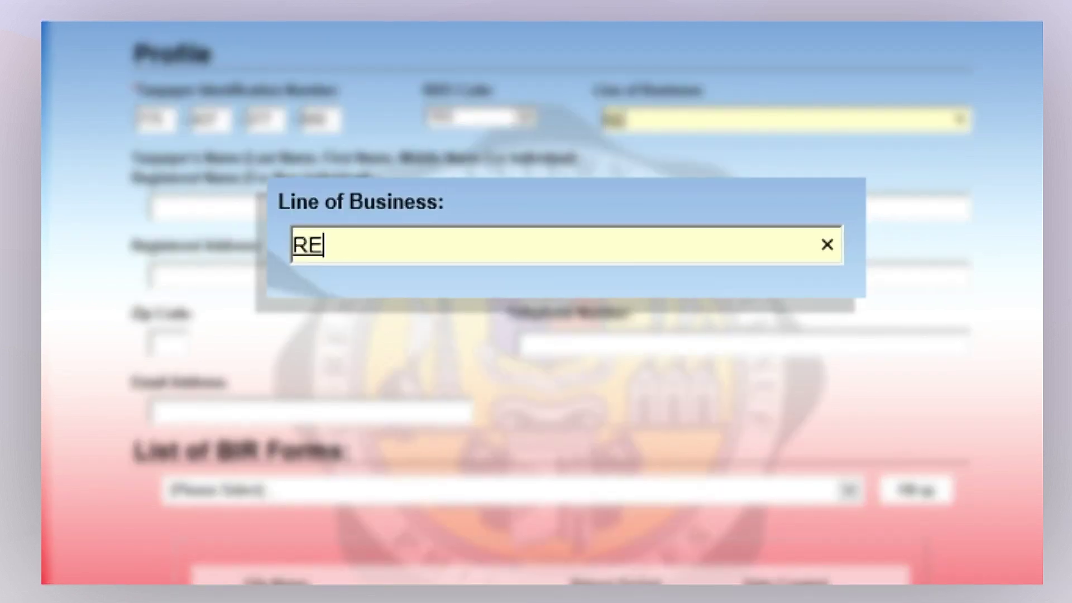
pyautogui.write('TAIL OF NON-SPECIALIZED GOODS')
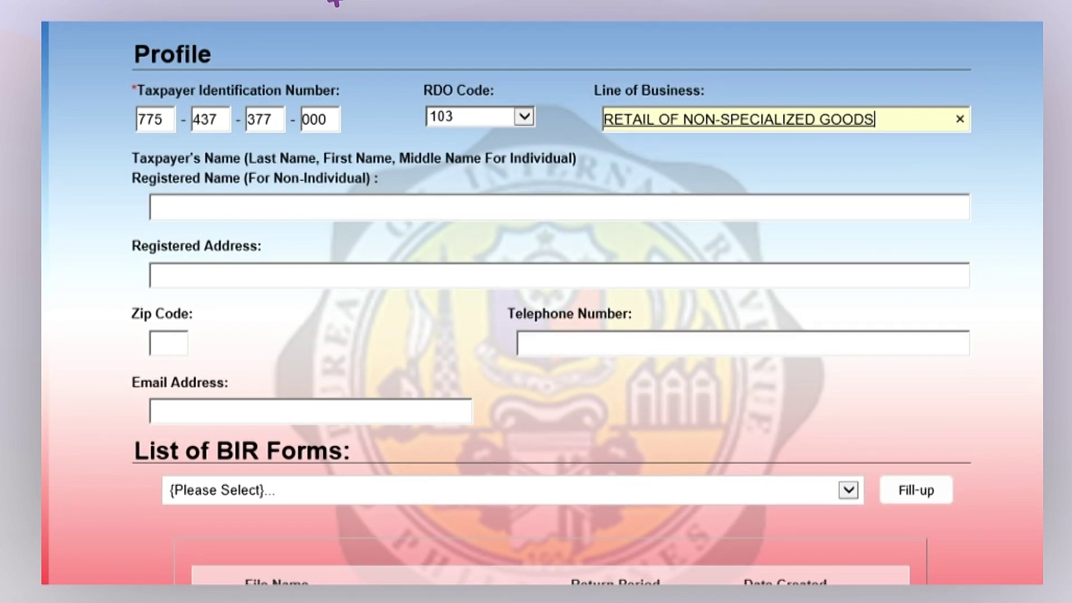
# Fill in the taxpayer's name, registered address, zip code, telephone number and e-mail address
pyautogui.press('Tab')
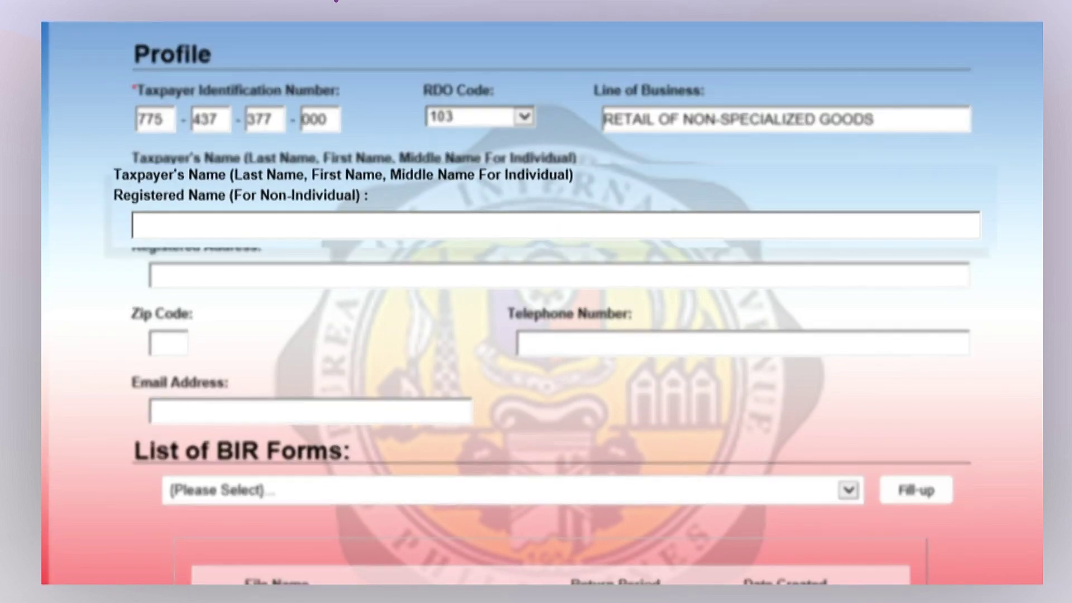
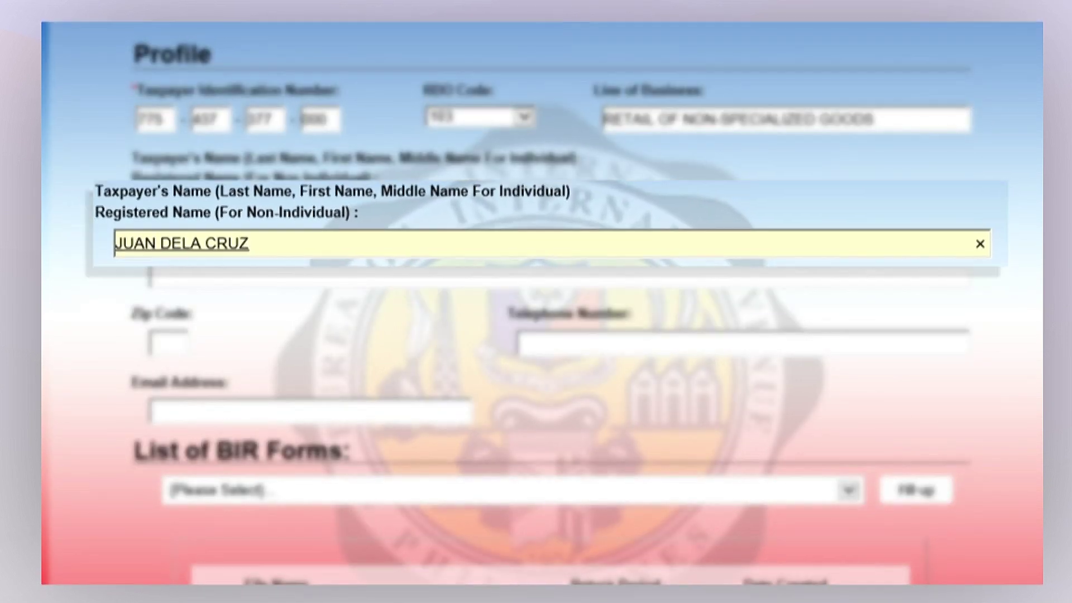
pyautogui.press('Tab')
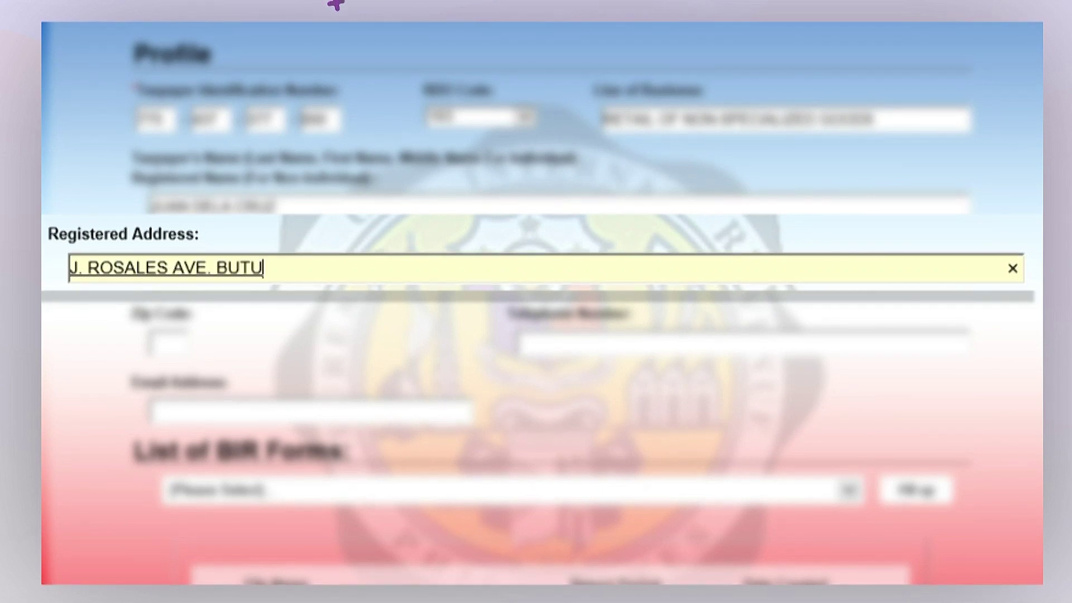
pyautogui.press('Tab')
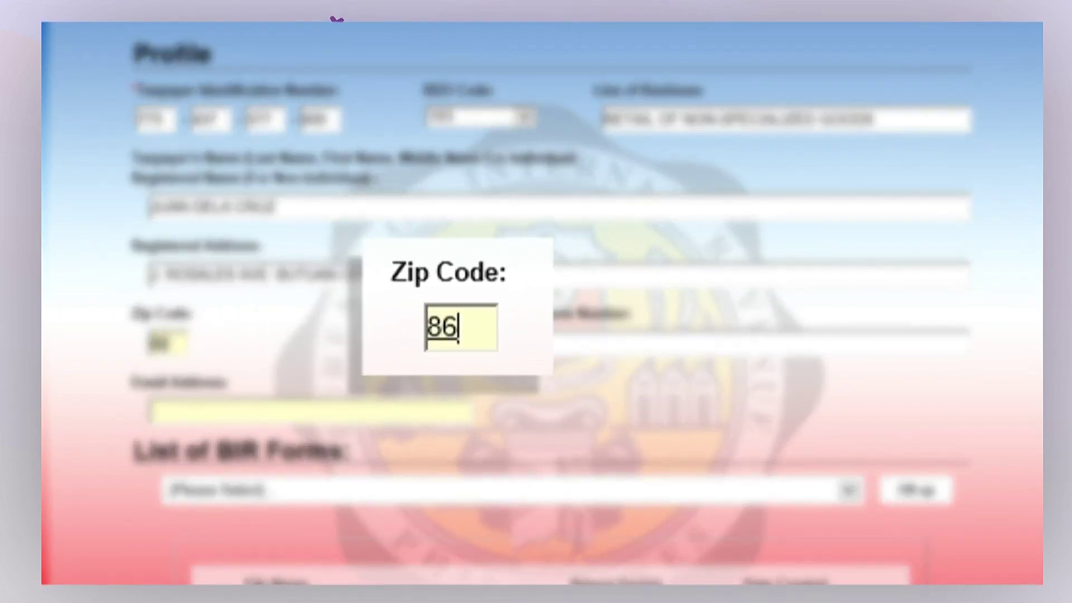
pyautogui.press('Tab')
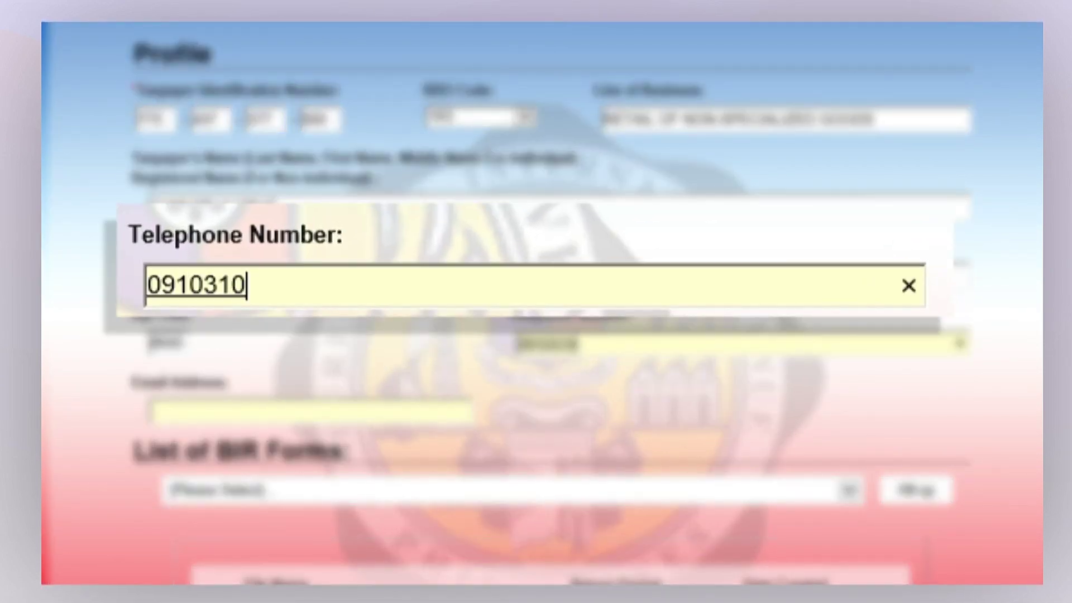
pyautogui.press('Tab')
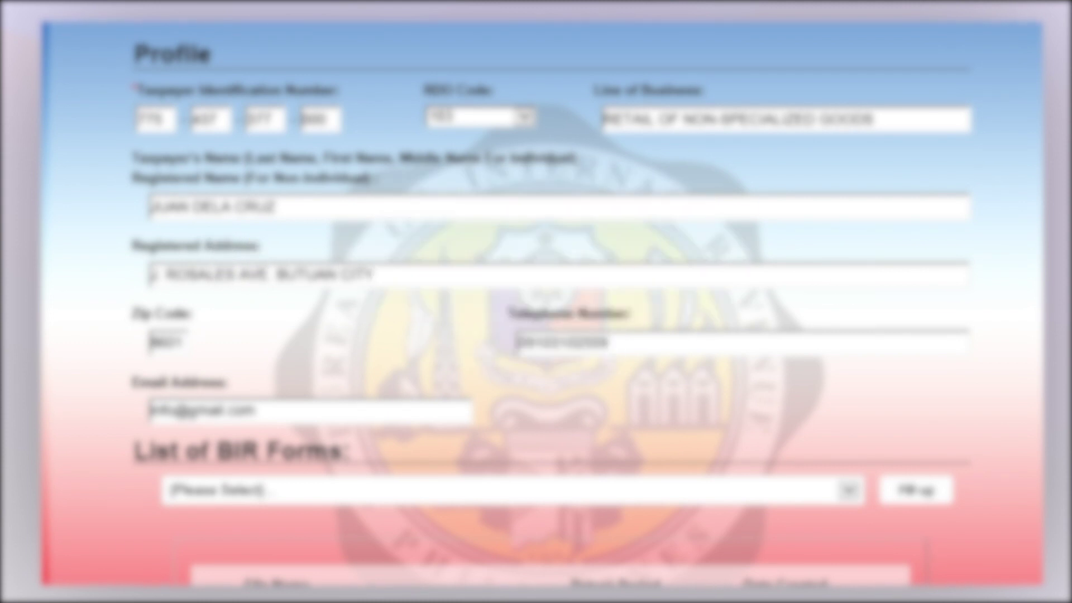
# Select BIR Form 1701v2018 Annual Income Tax Return and start its fill-up, saving the profile
pyautogui.scroll(-3, 535, 301)
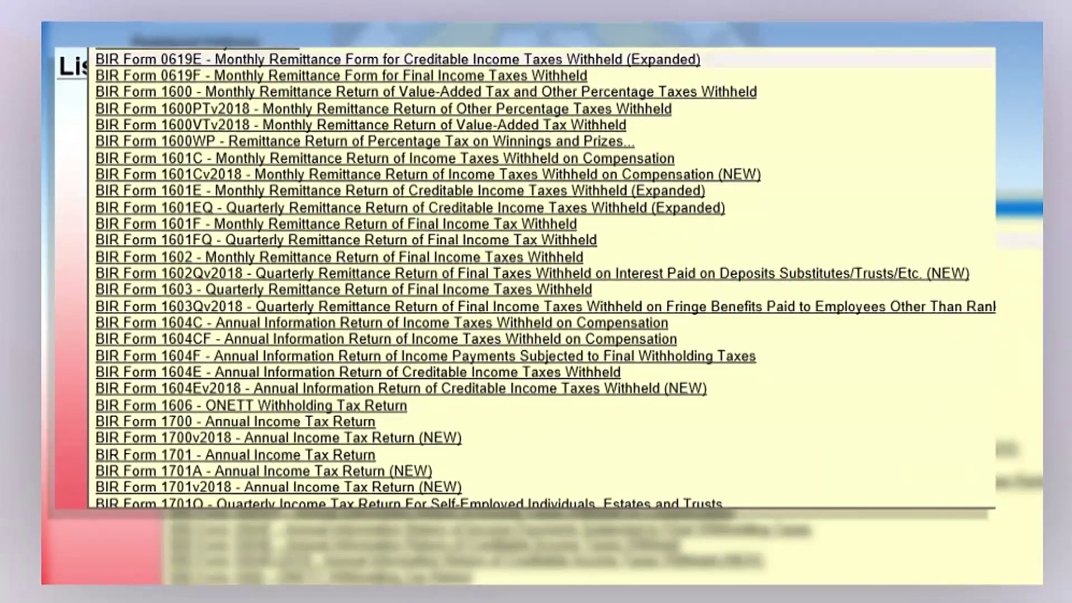
pyautogui.scroll(-7, 536, 279)
pyautogui.press('Down')
pyautogui.press('Down')
pyautogui.press('Down')
pyautogui.press('Down')
pyautogui.press('Down')
pyautogui.press('Down')
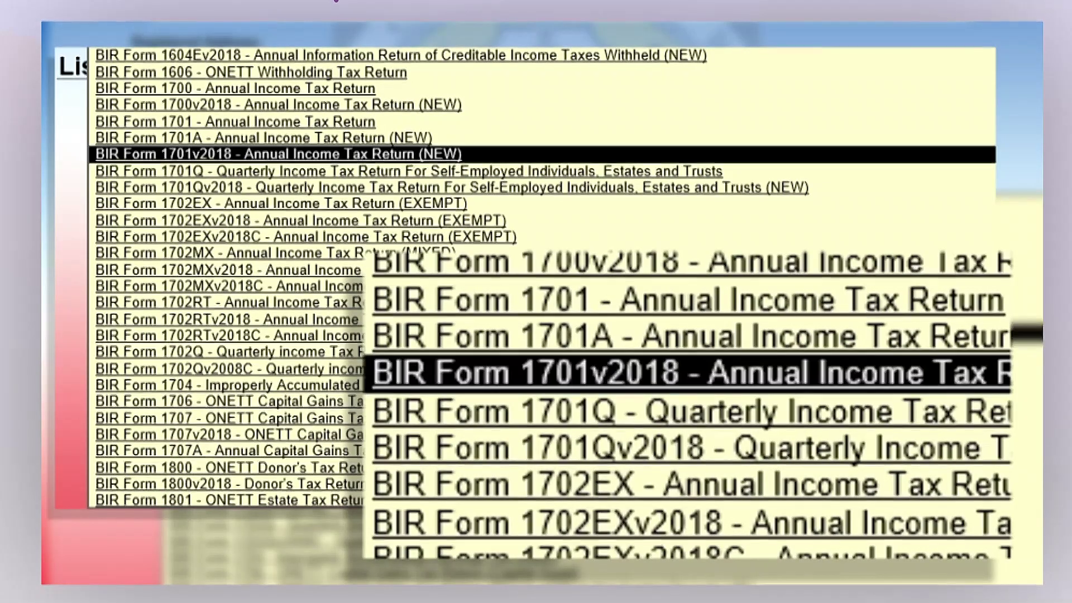
pyautogui.press('Return')
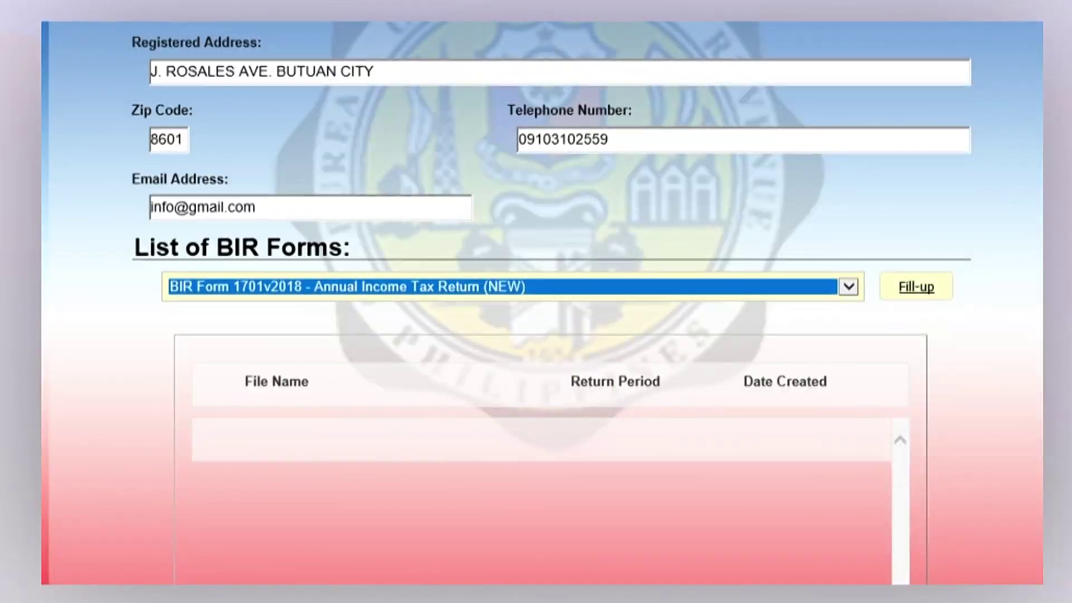
pyautogui.hotkey('alt', 'f')
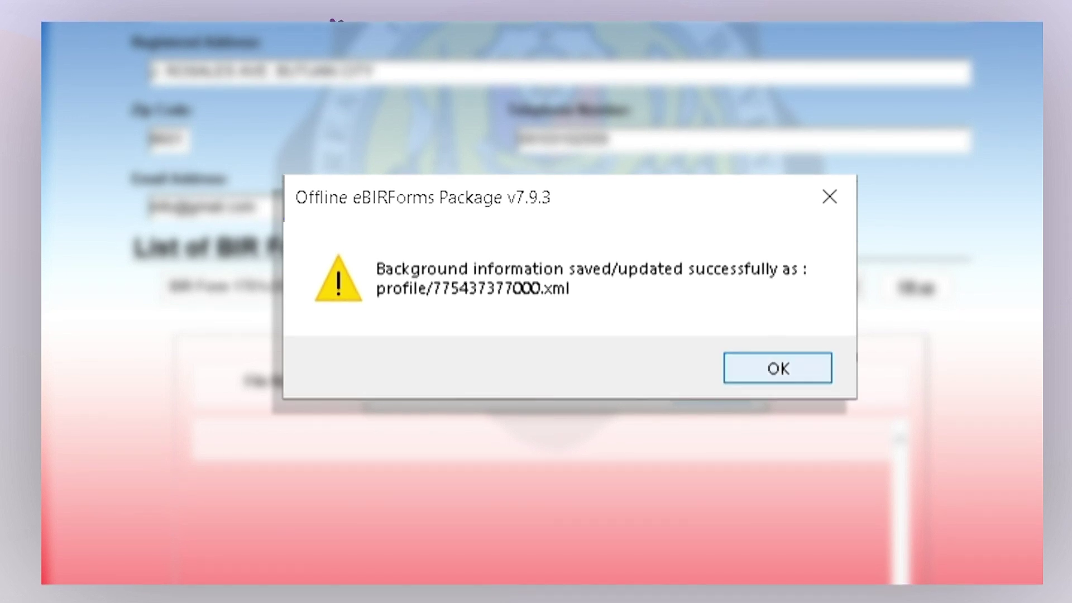
pyautogui.press('Return')
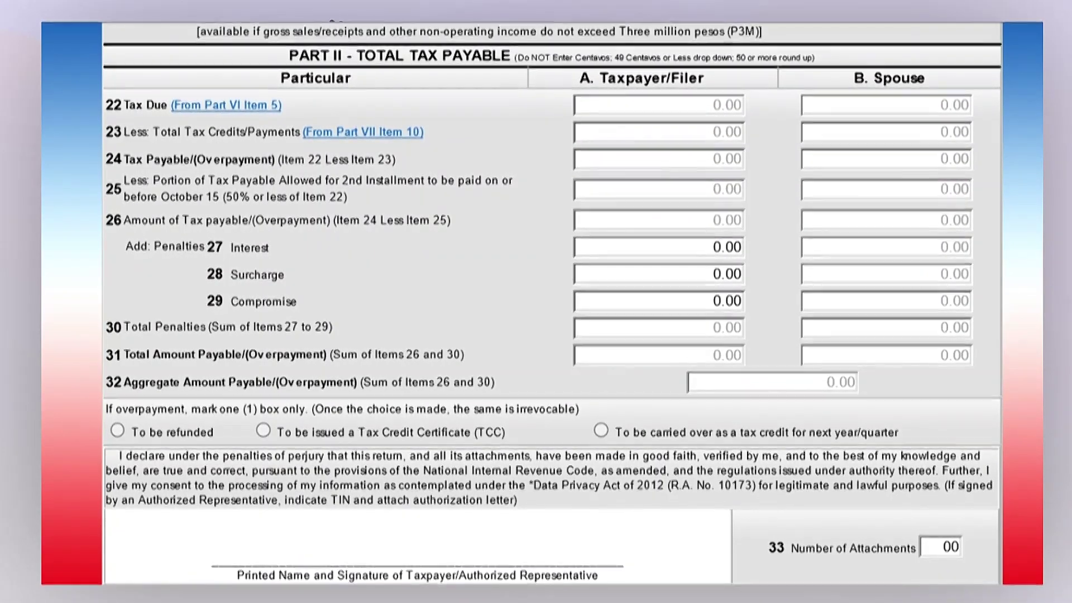
pyautogui.scroll(-7, 337, 18)
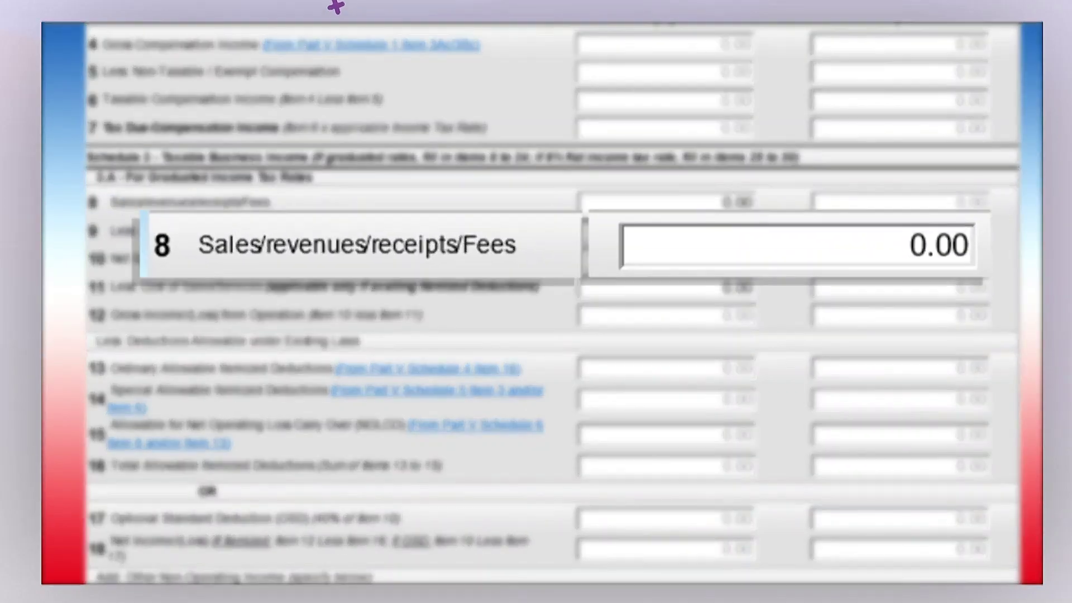
# Enter 750,000 sales, 0 sales returns and 300,000 cost of sales in Schedule 3
pyautogui.press('Tab')
pyautogui.write('750')
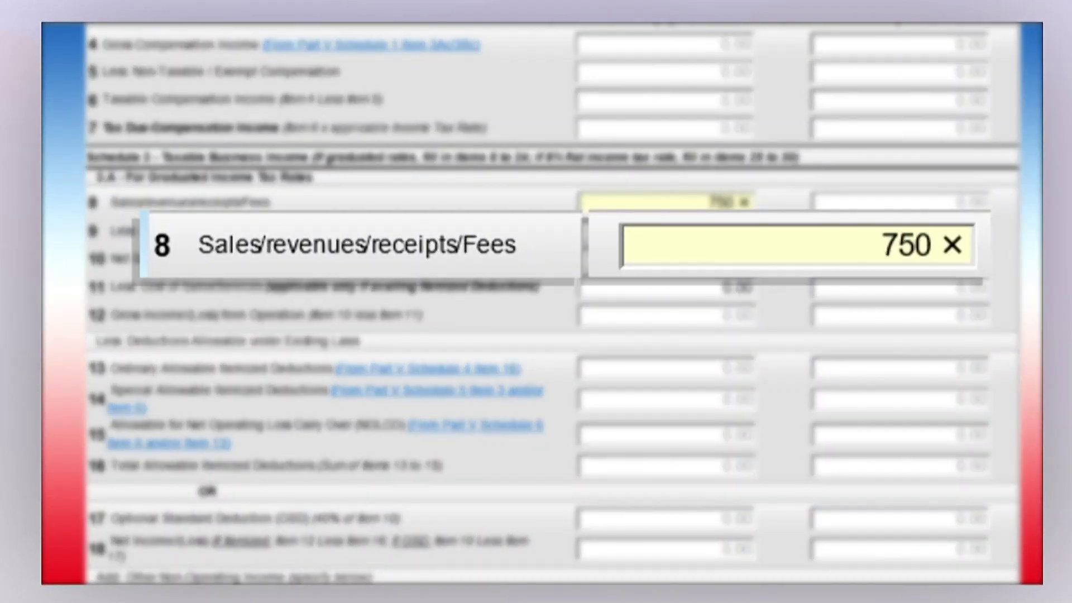
pyautogui.write('000')
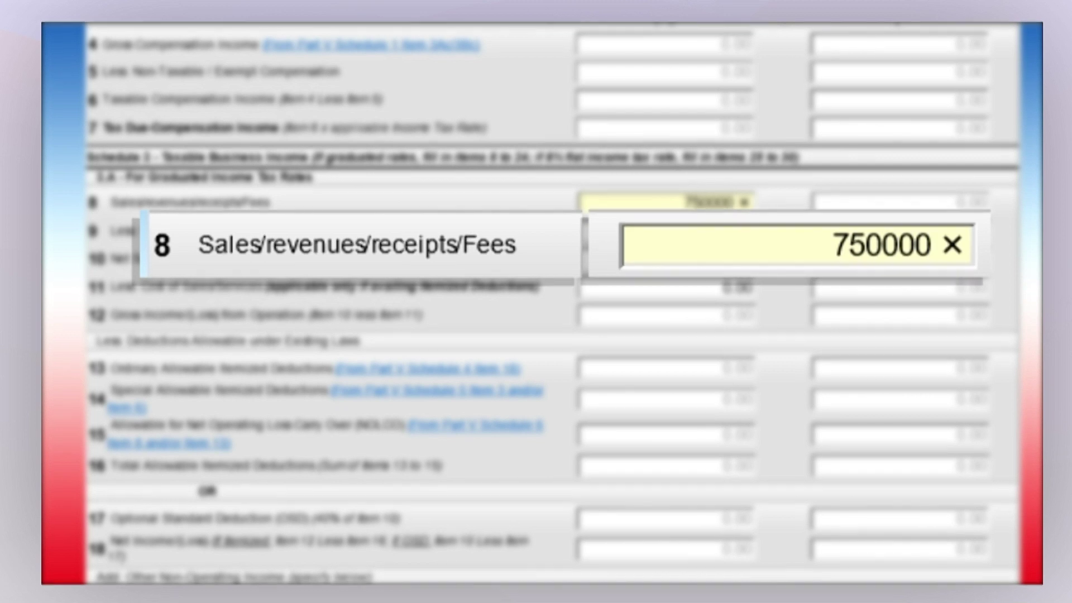
pyautogui.press('Tab')
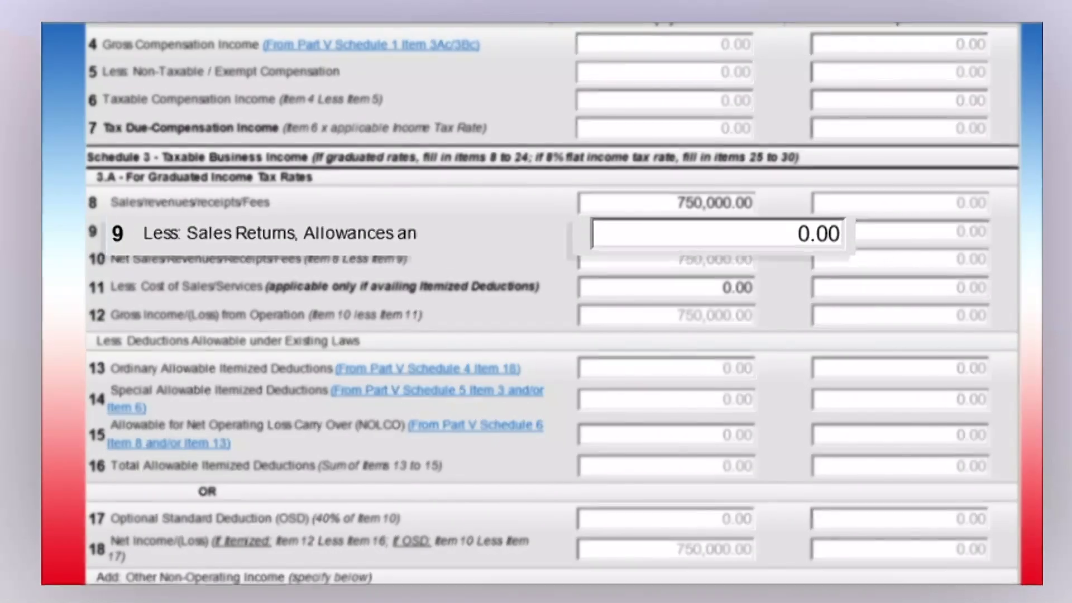
pyautogui.press('Tab')
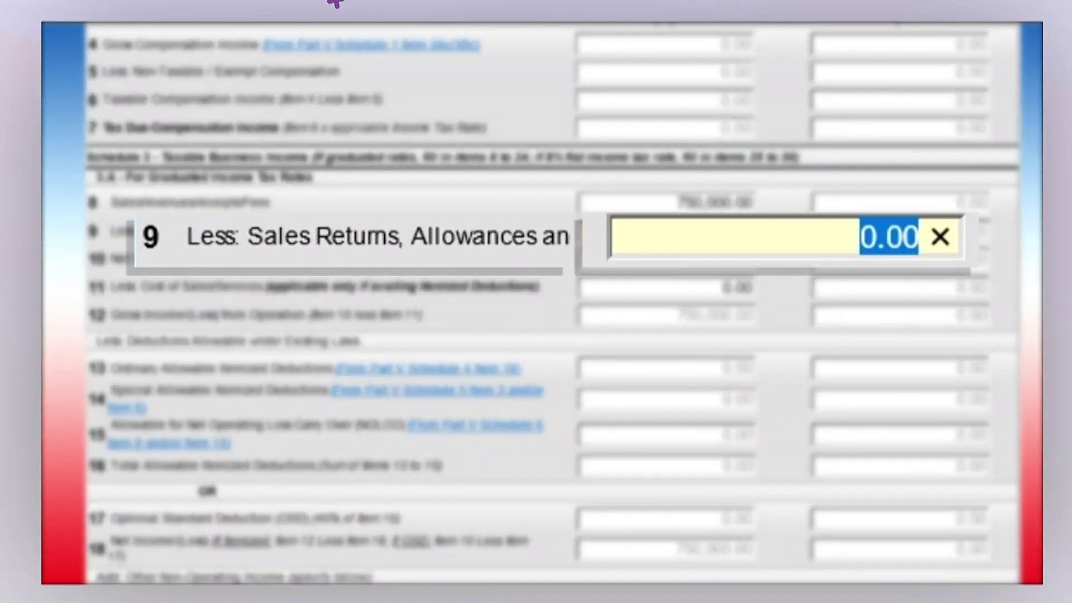
pyautogui.write('0')
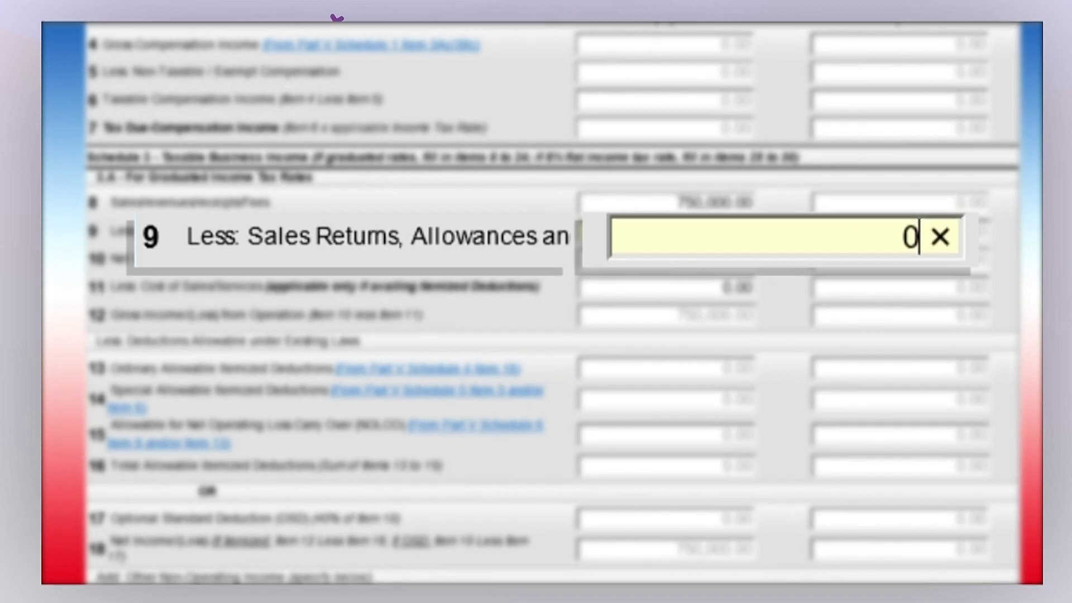
pyautogui.press('Tab')
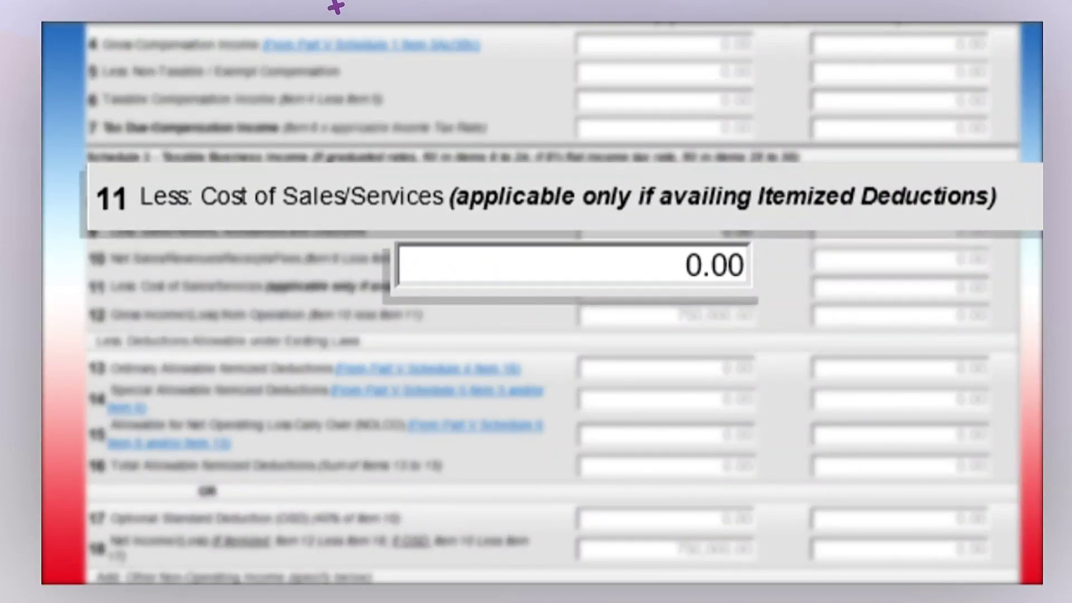
pyautogui.write('300000')
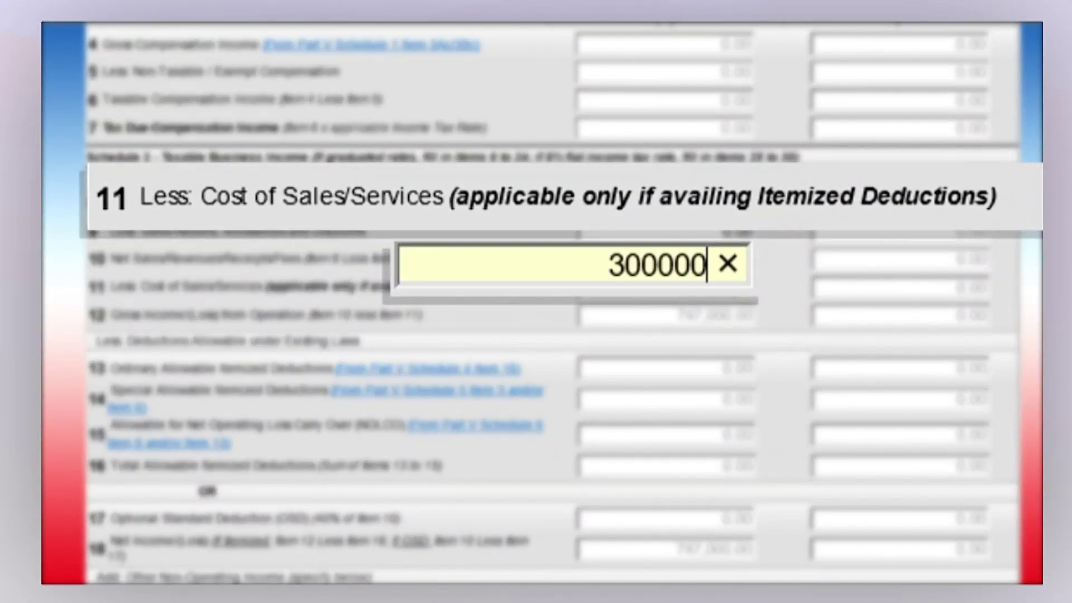
pyautogui.press('Tab')
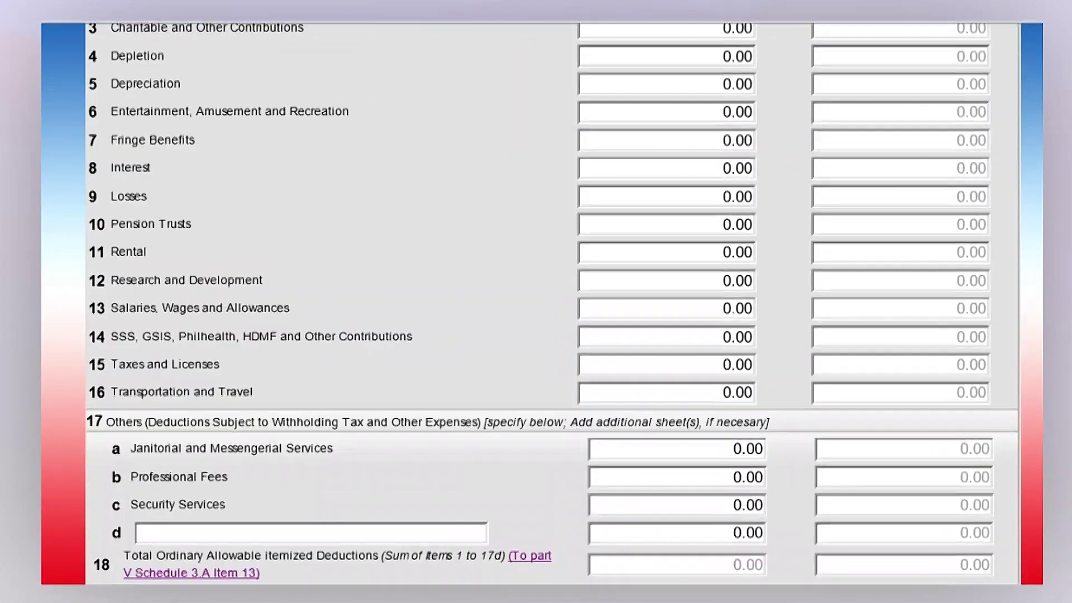
# Enter 50,000 in Item 13 Salaries, Wages and Allowances, then go to page 4
pyautogui.scroll(2, 552, 301)
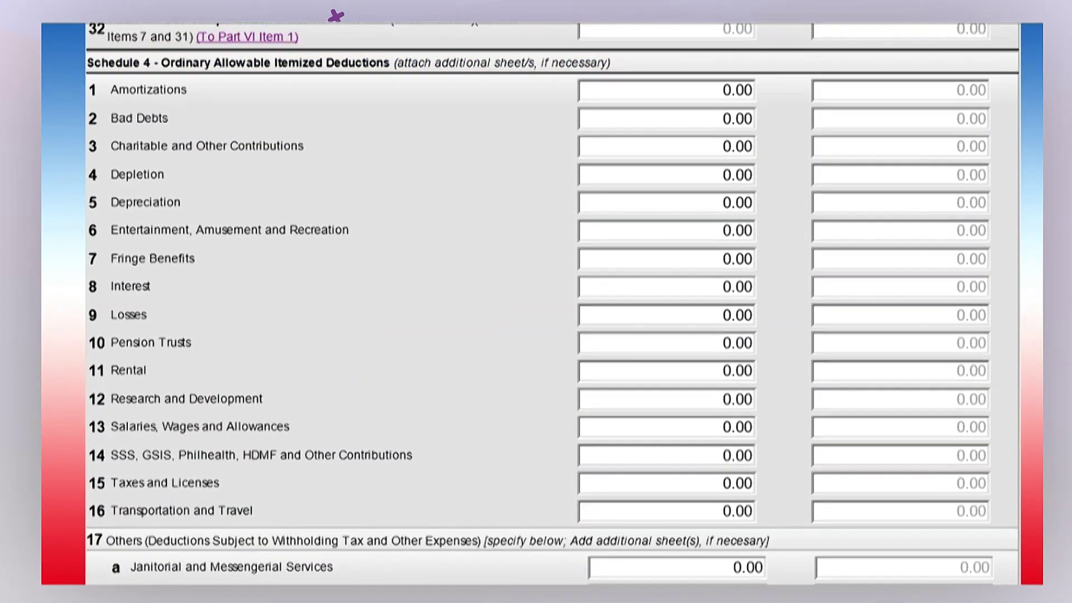
pyautogui.write('50000')
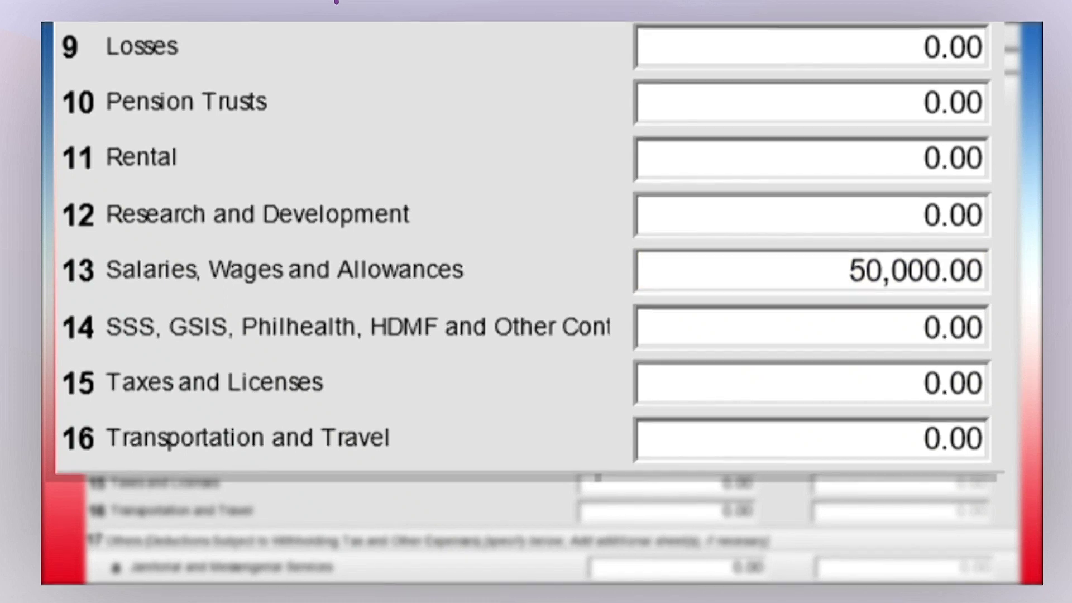
pyautogui.scroll(-10, 553, 302)
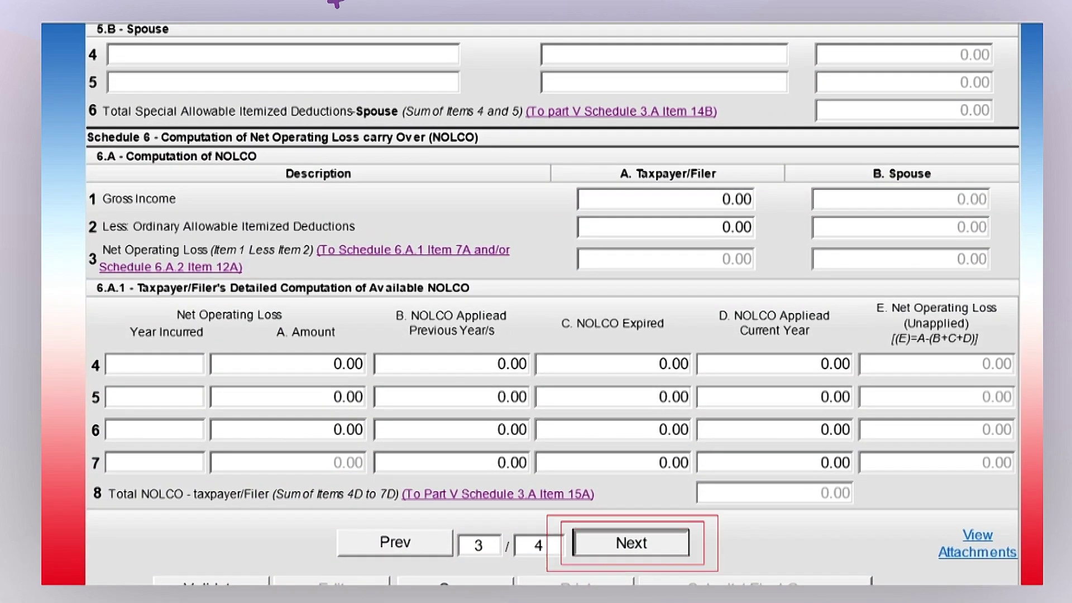
pyautogui.click(631, 542)
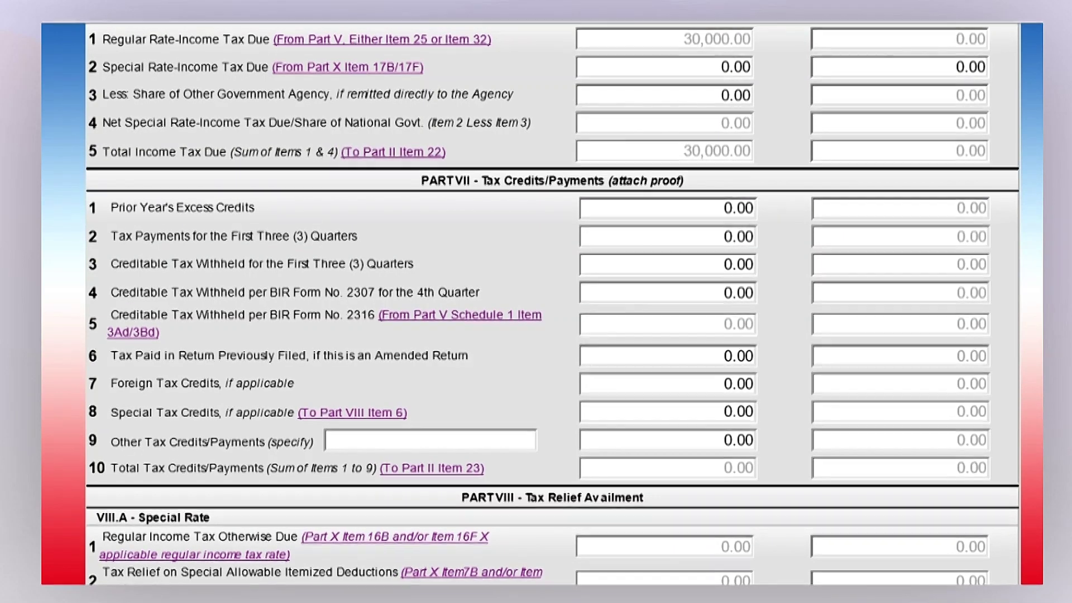
# Enter Part VII credits: 12,000 quarterly tax payments and 3,000 creditable tax withheld
pyautogui.click(668, 207)
pyautogui.write('12000')
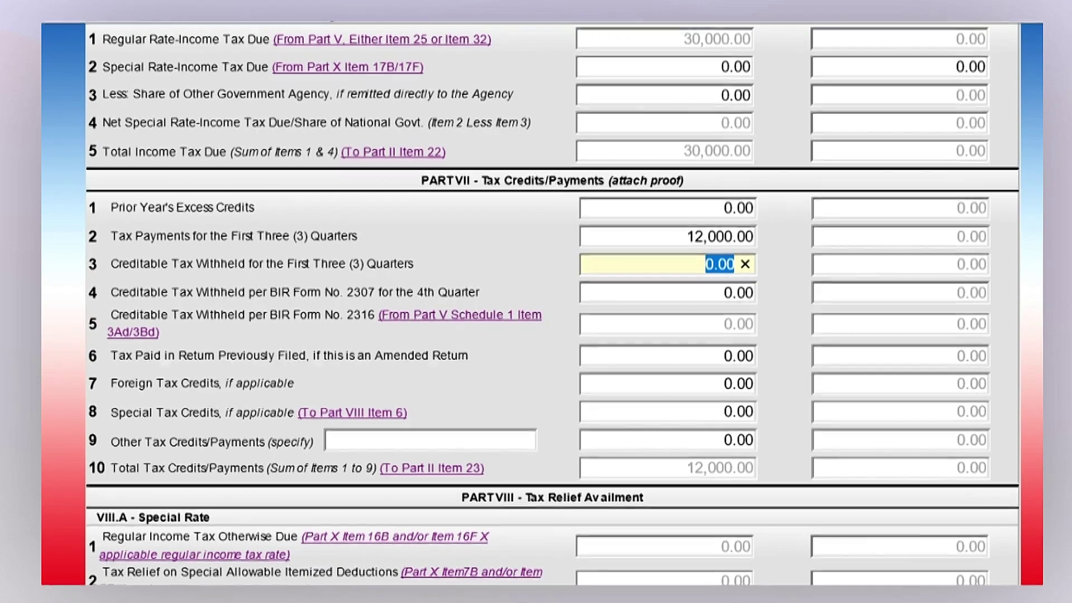
pyautogui.write('3000')
pyautogui.press('Tab')
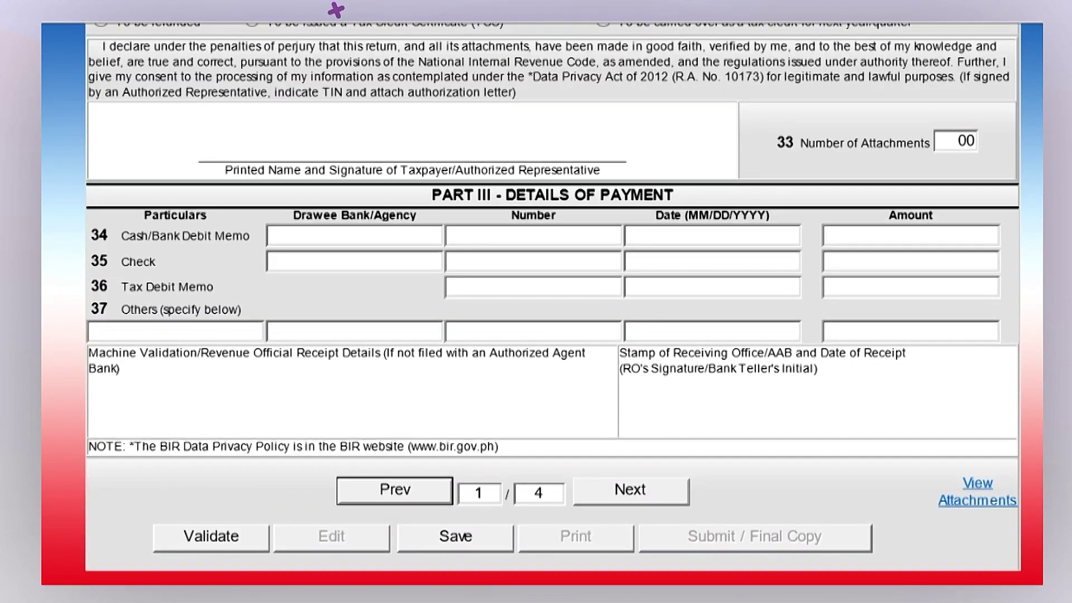
# Review the 13,000.00 total tax payable in Part II, then validate the return
pyautogui.scroll(10, 336, 18)
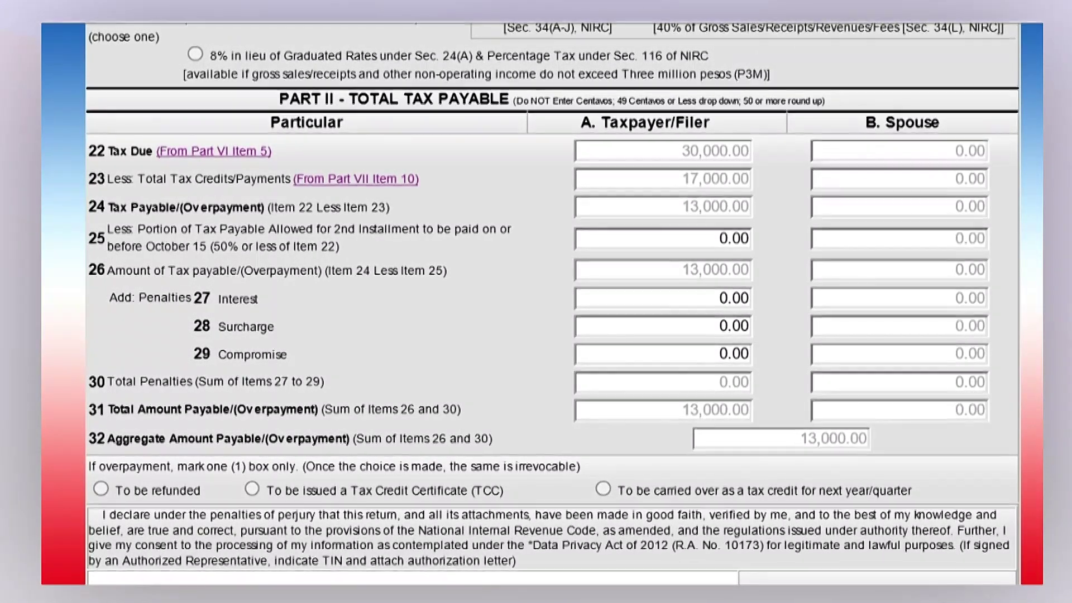
pyautogui.scroll(-3, 552, 307)
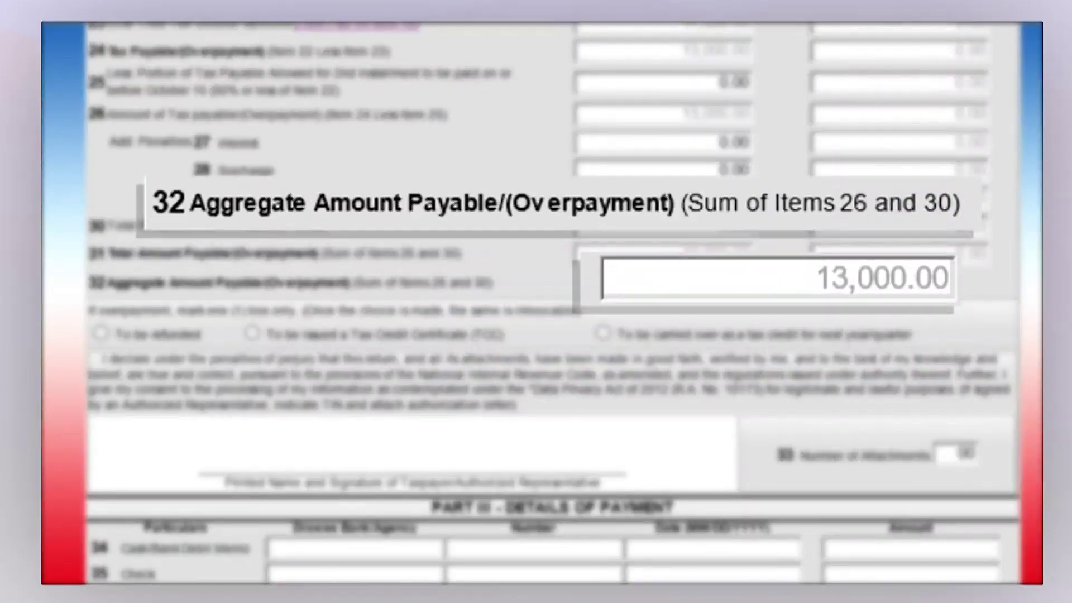
pyautogui.scroll(-5, 553, 307)
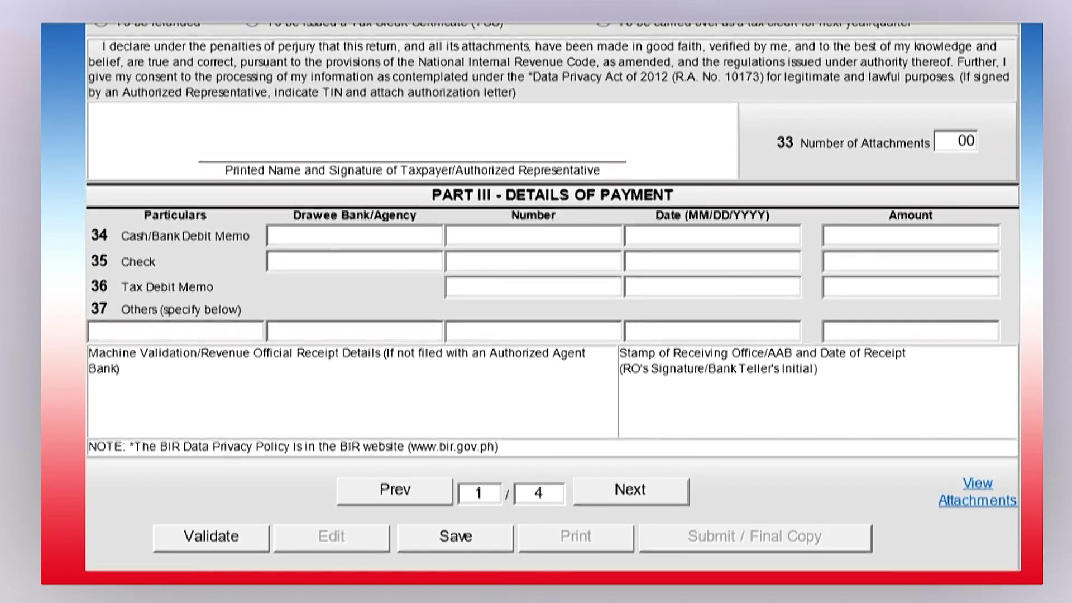
pyautogui.click(211, 536)
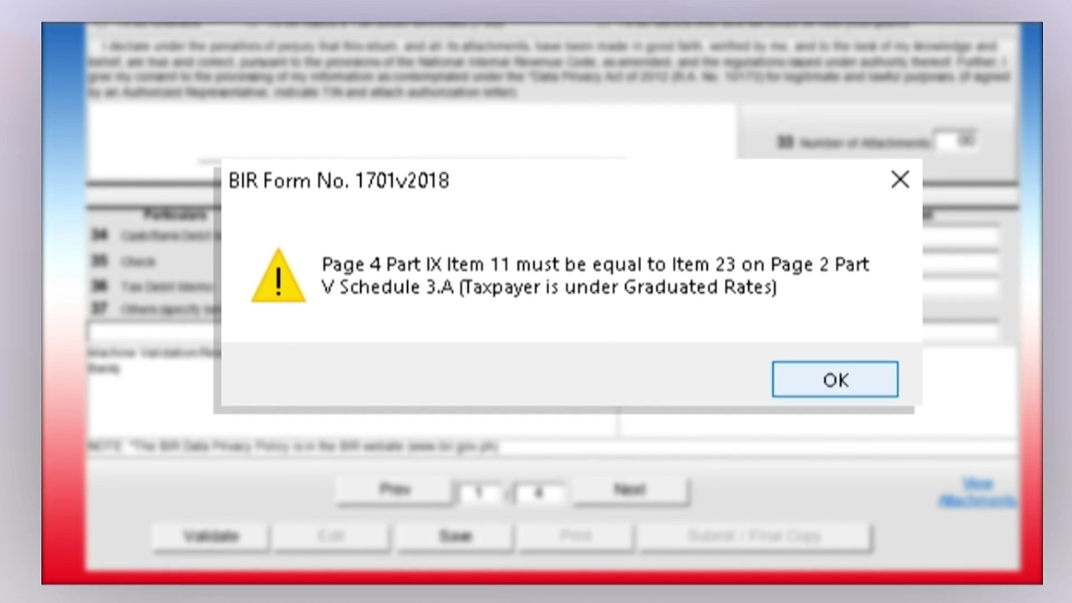
# Set Part IX Item 1 net income per books to 400,000 on page 4 and revalidate
pyautogui.click(835, 379)
pyautogui.click(630, 490)
pyautogui.click(630, 490)
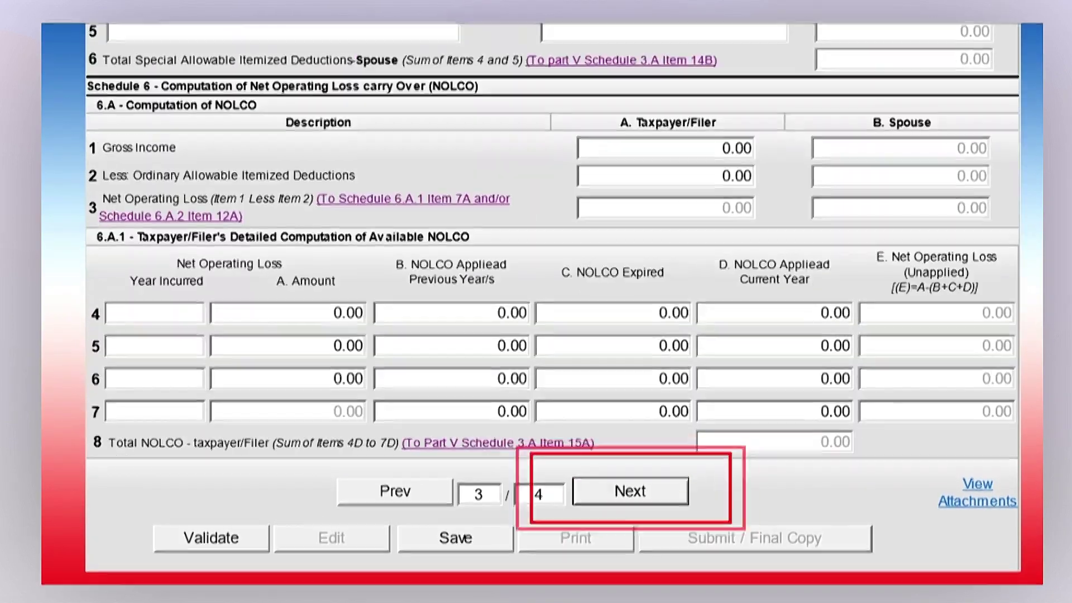
pyautogui.click(631, 491)
pyautogui.write('4000')
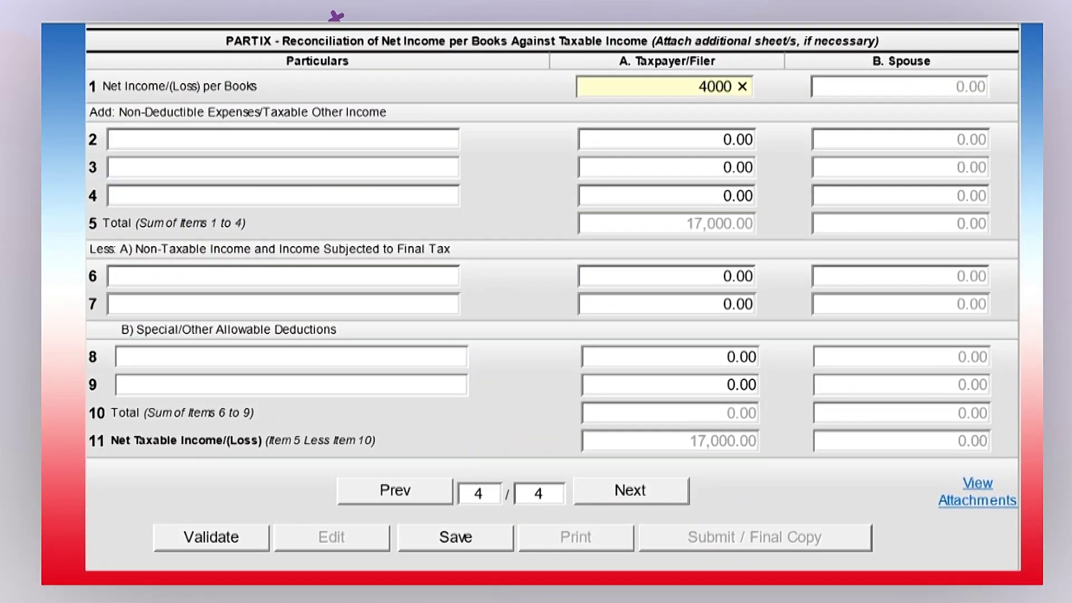
pyautogui.write('00')
pyautogui.press('Tab')
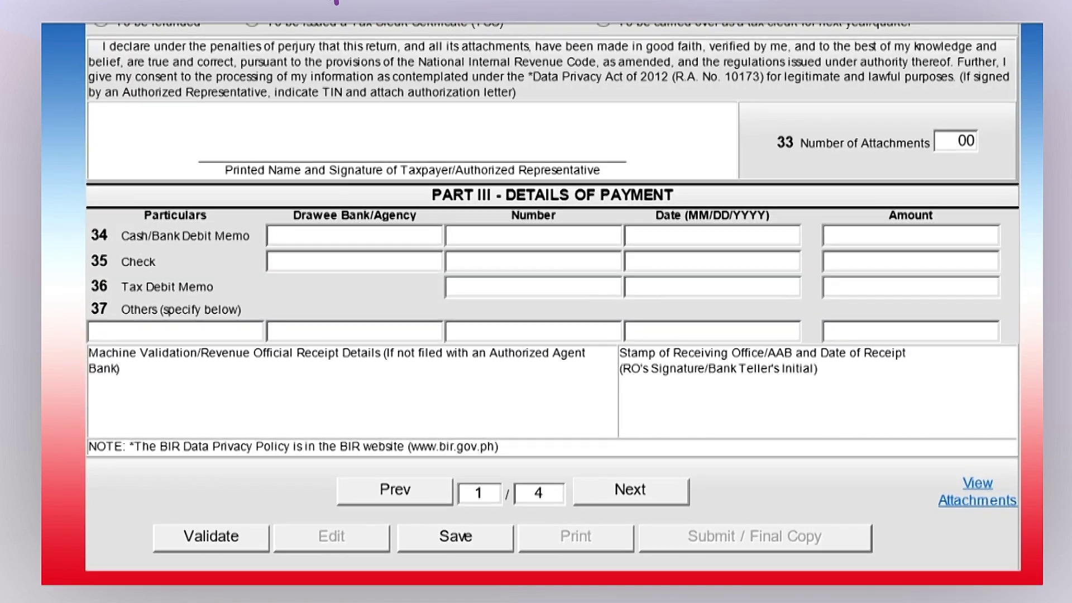
pyautogui.click(211, 537)
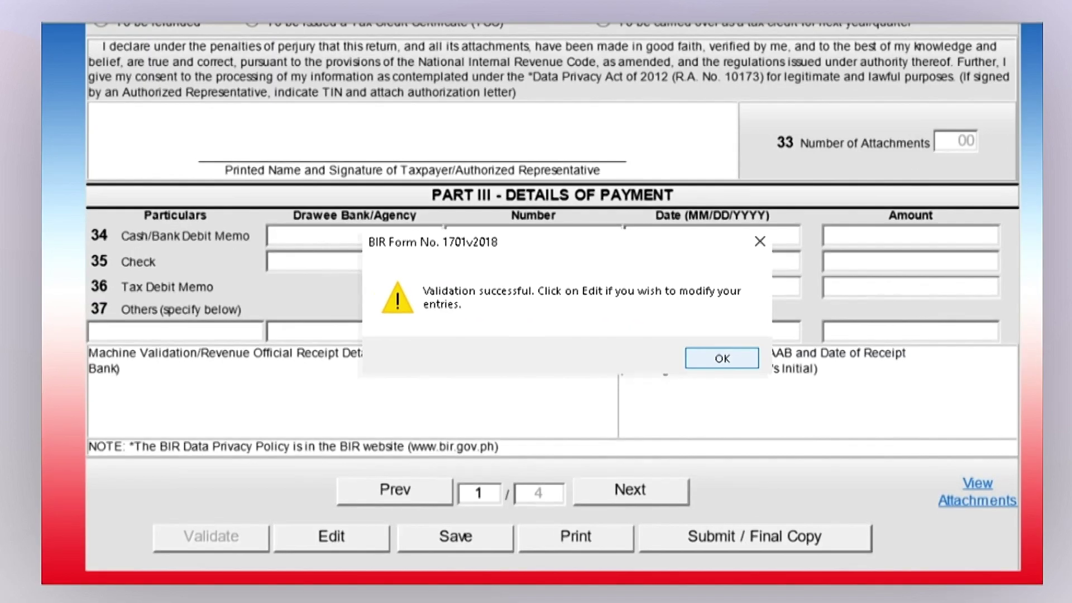
# Dismiss the Validation successful message to proceed with online submission
pyautogui.press('Return')
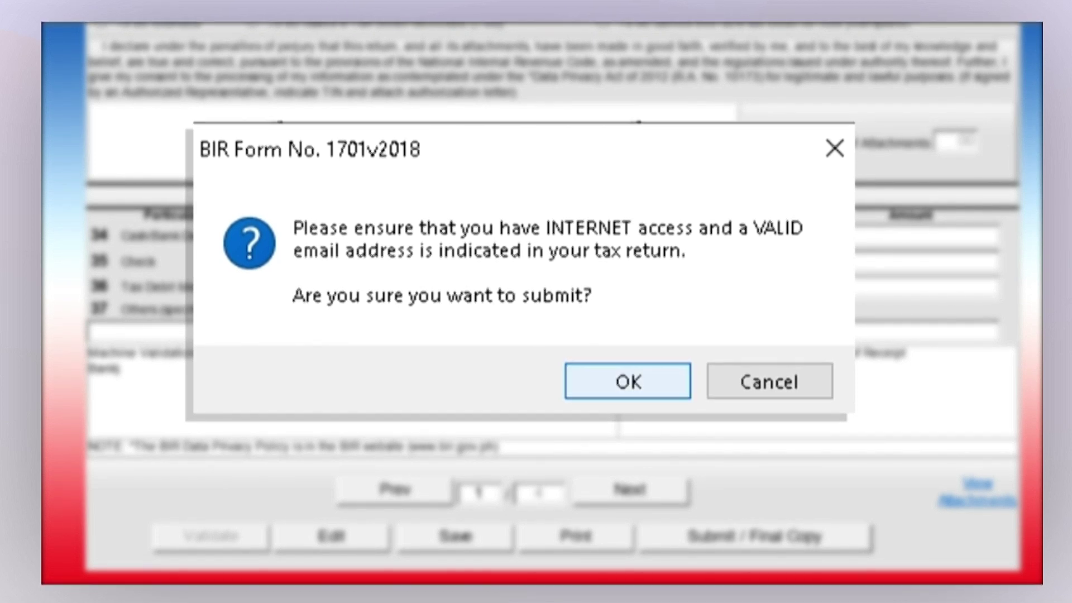
# Confirm the online submission and agree to the eBIRForms Terms of Service
pyautogui.press('Return')
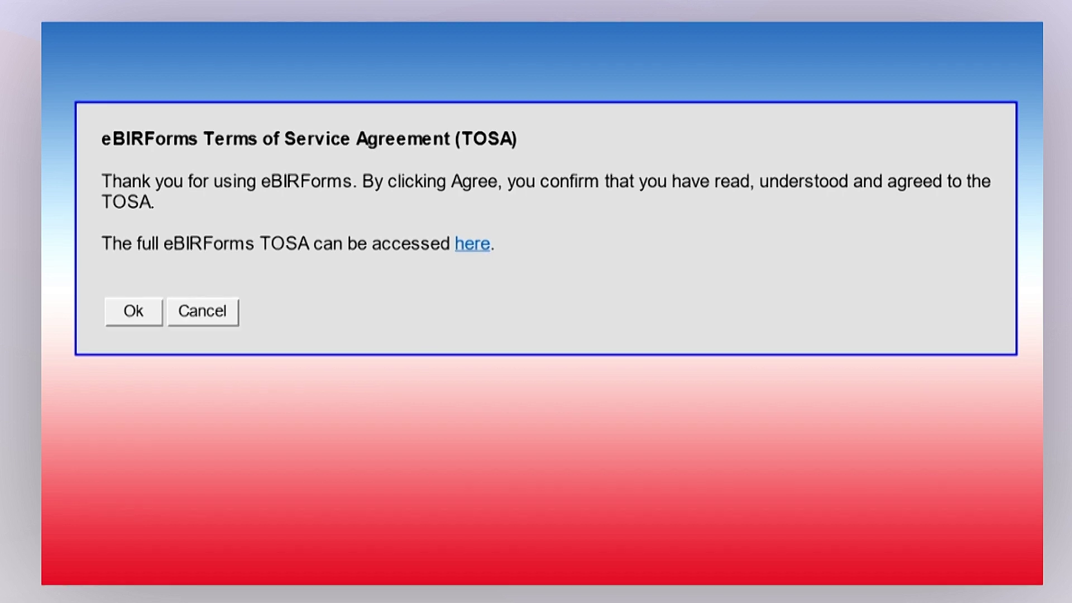
pyautogui.press('Return')
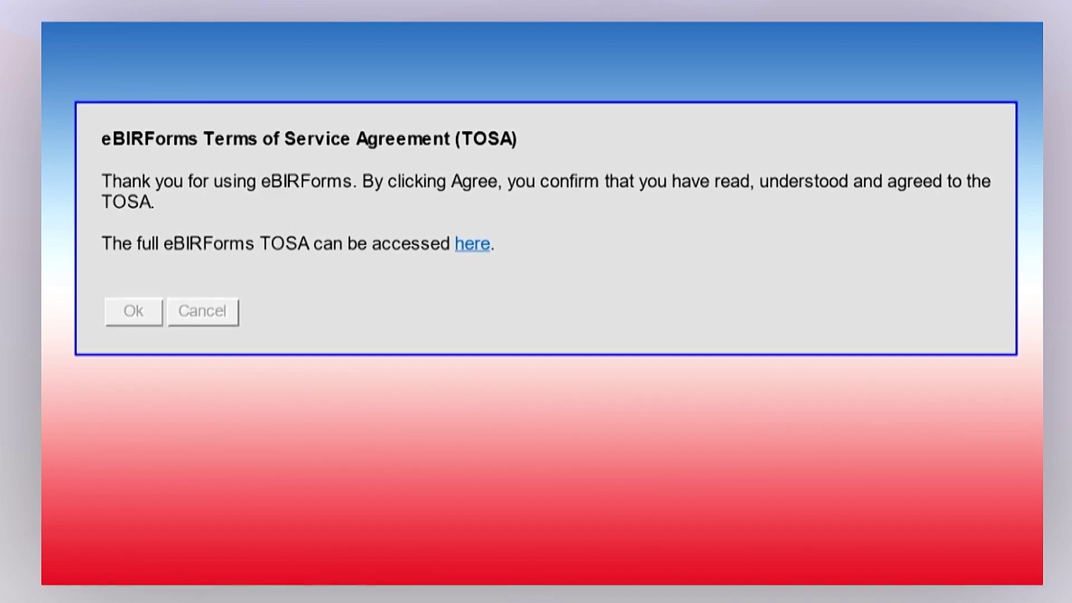